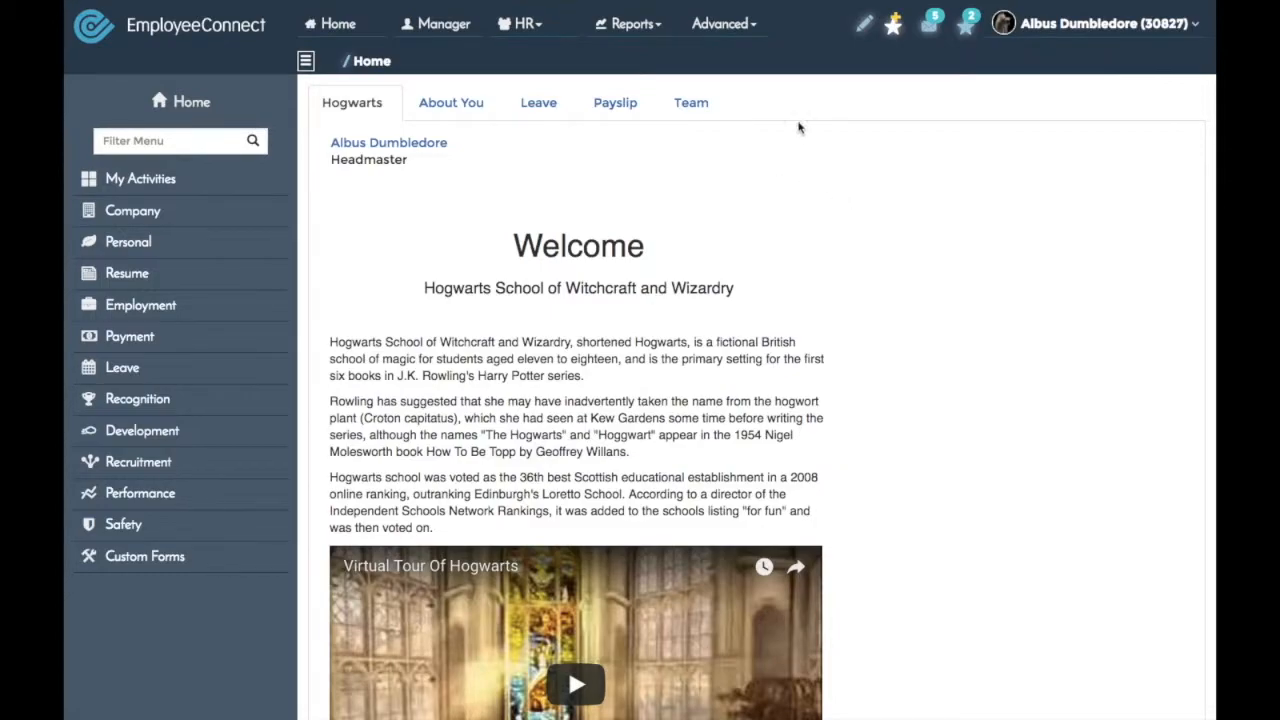
Open the form for adding a new user in System Management
left_click(728, 25)
left_click(735, 68)
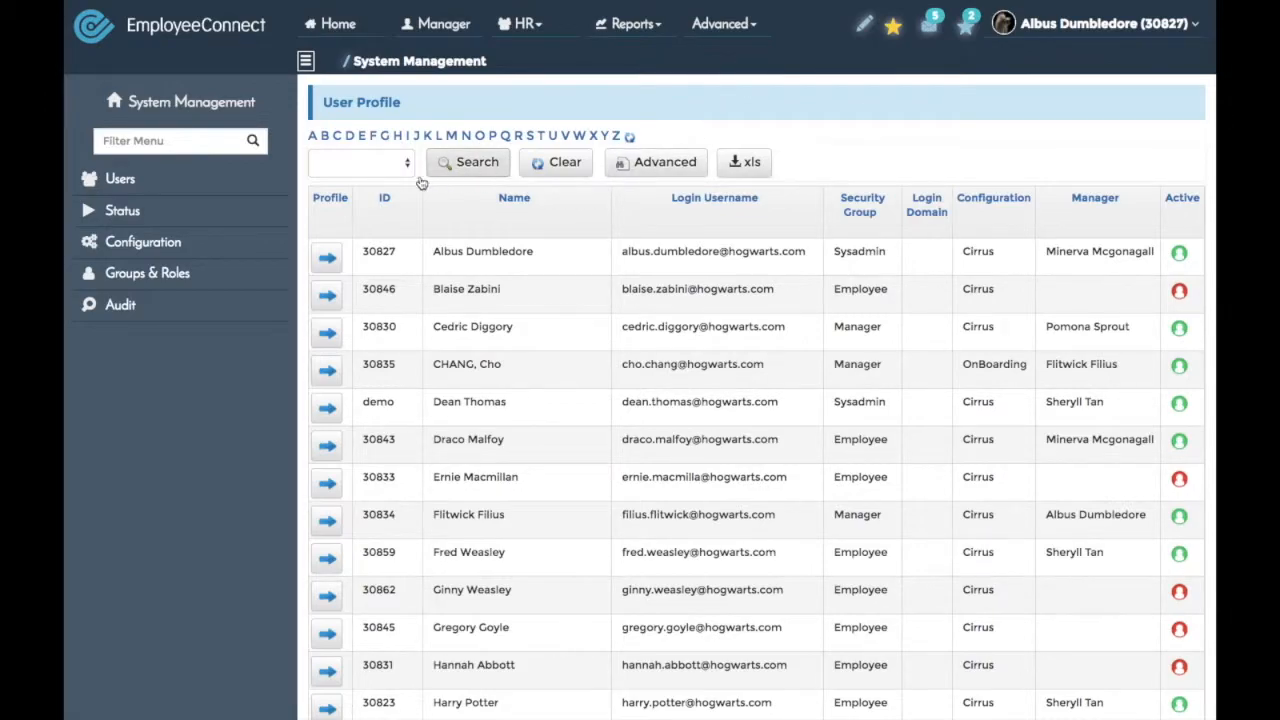
left_click(145, 180)
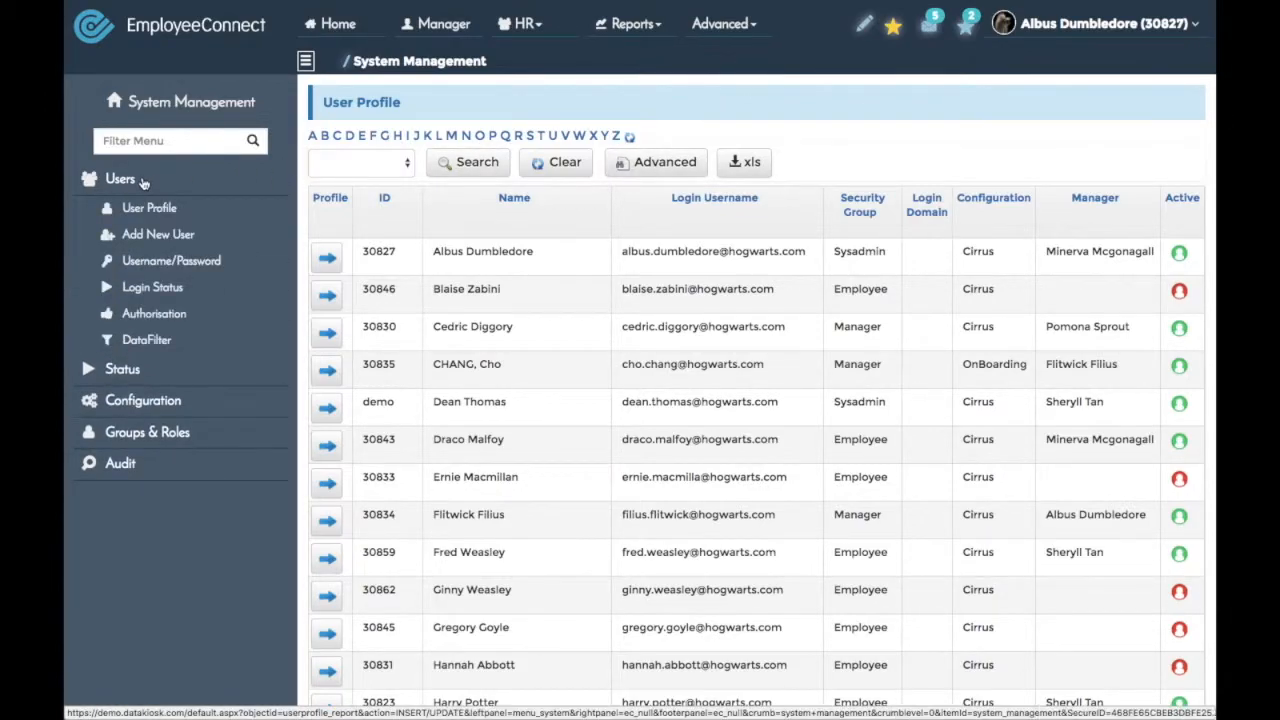
left_click(158, 235)
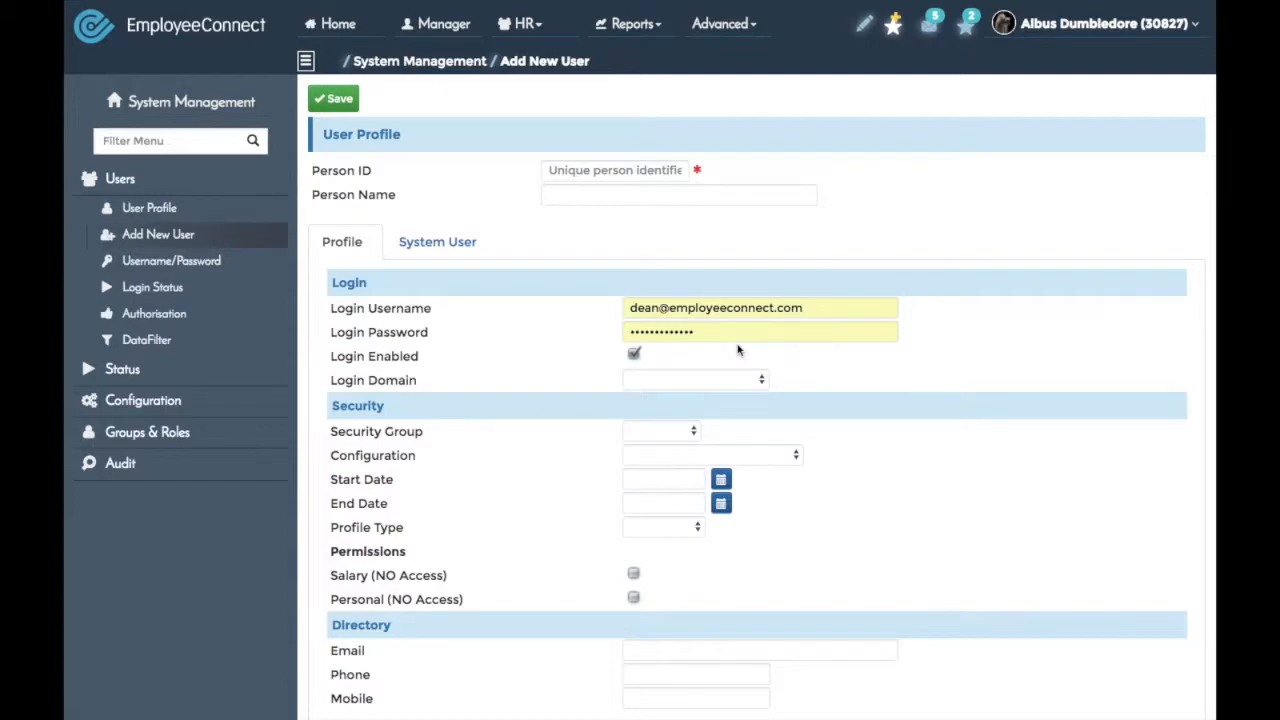
Clear the prefilled login username and login password from the new user form
double_click(790, 316)
key("ctrl+a")
key("BackSpace")
key("Tab")
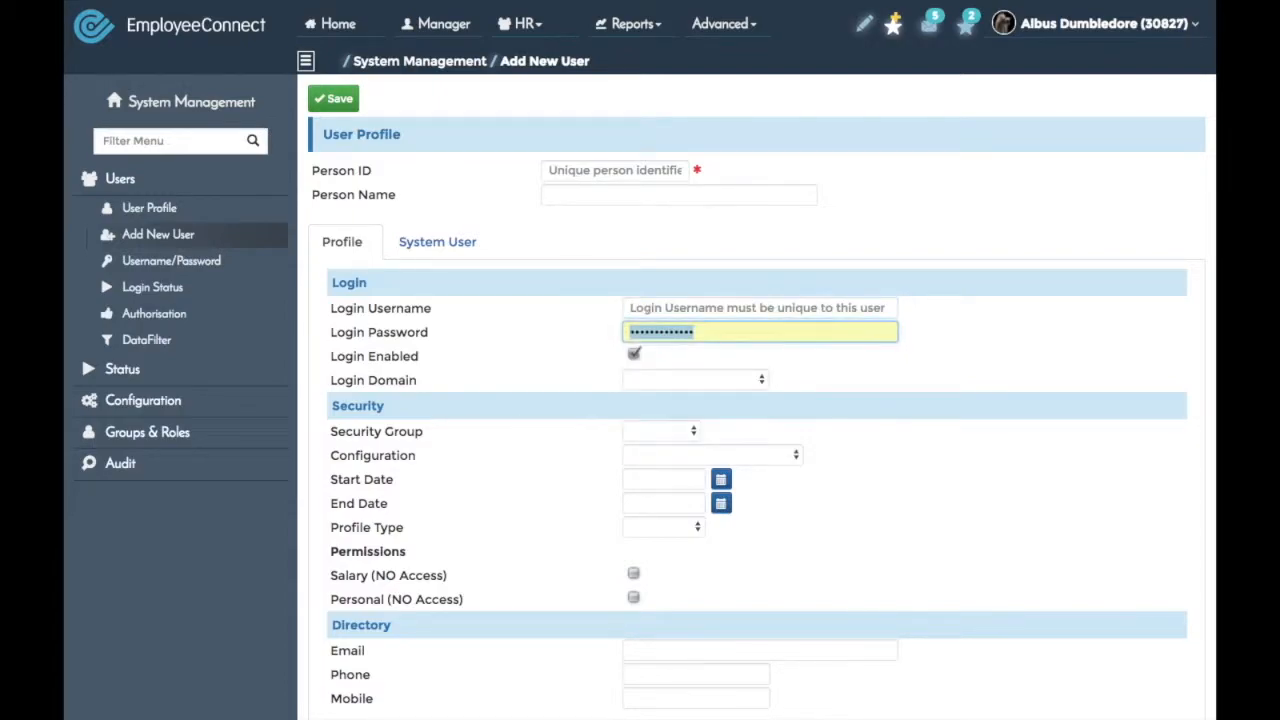
key("BackSpace")
key("Escape")
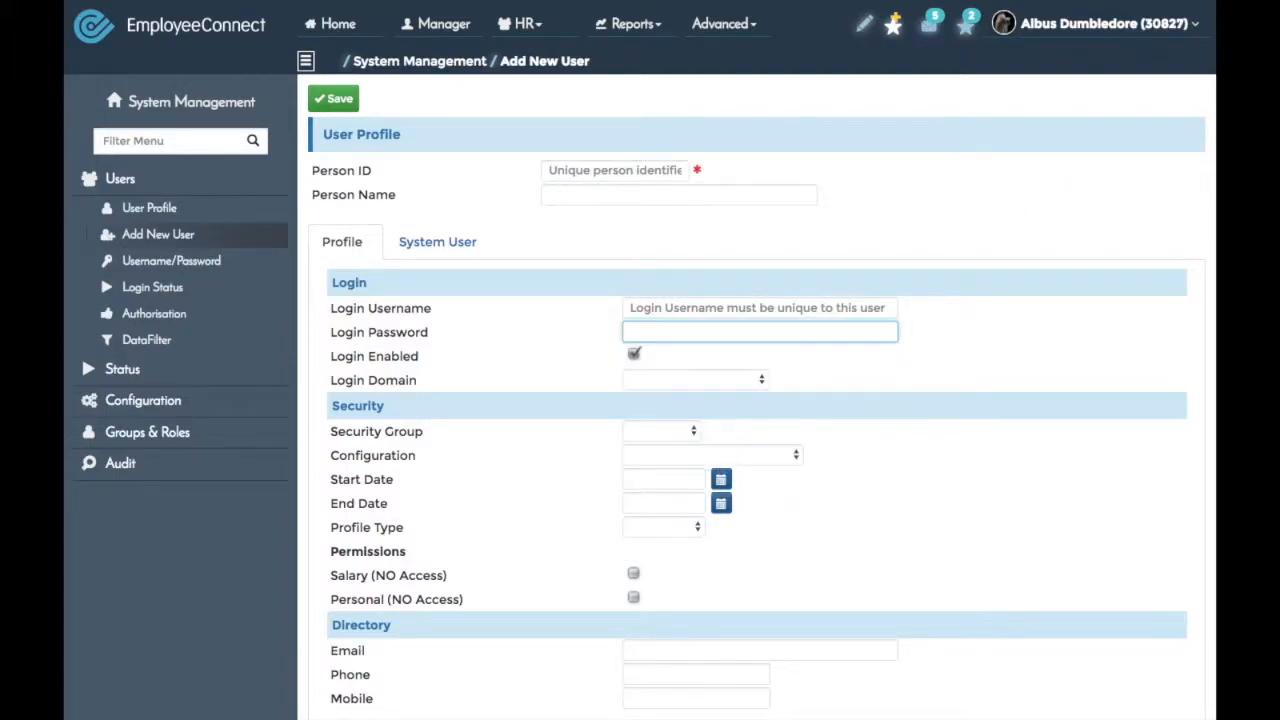
left_click(1005, 170)
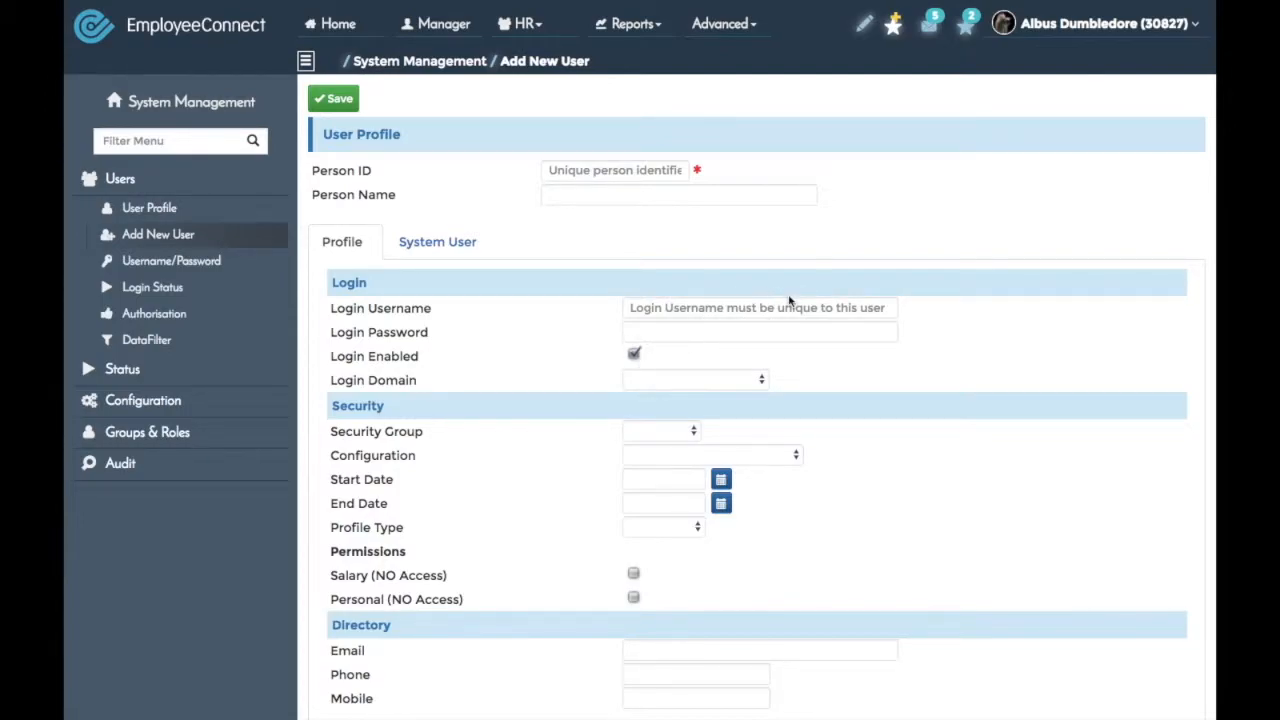
scroll(920, 437, "down", 1)
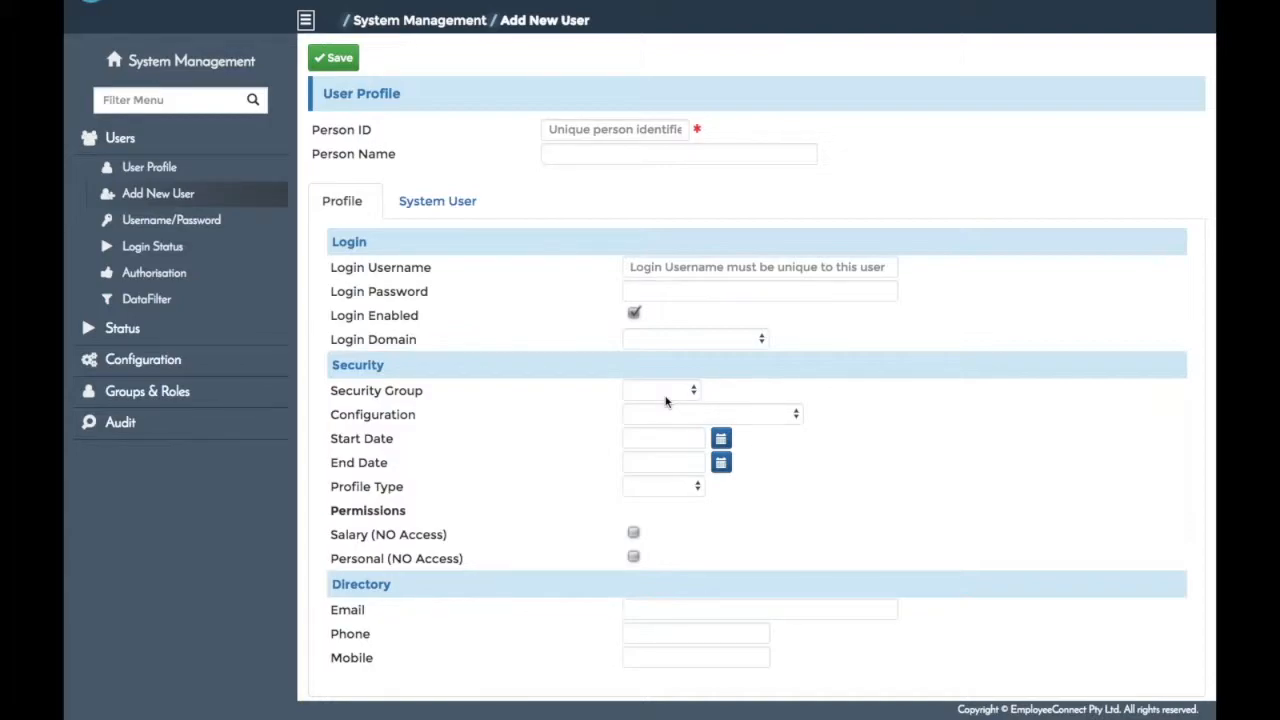
scroll(666, 401, "up", 1)
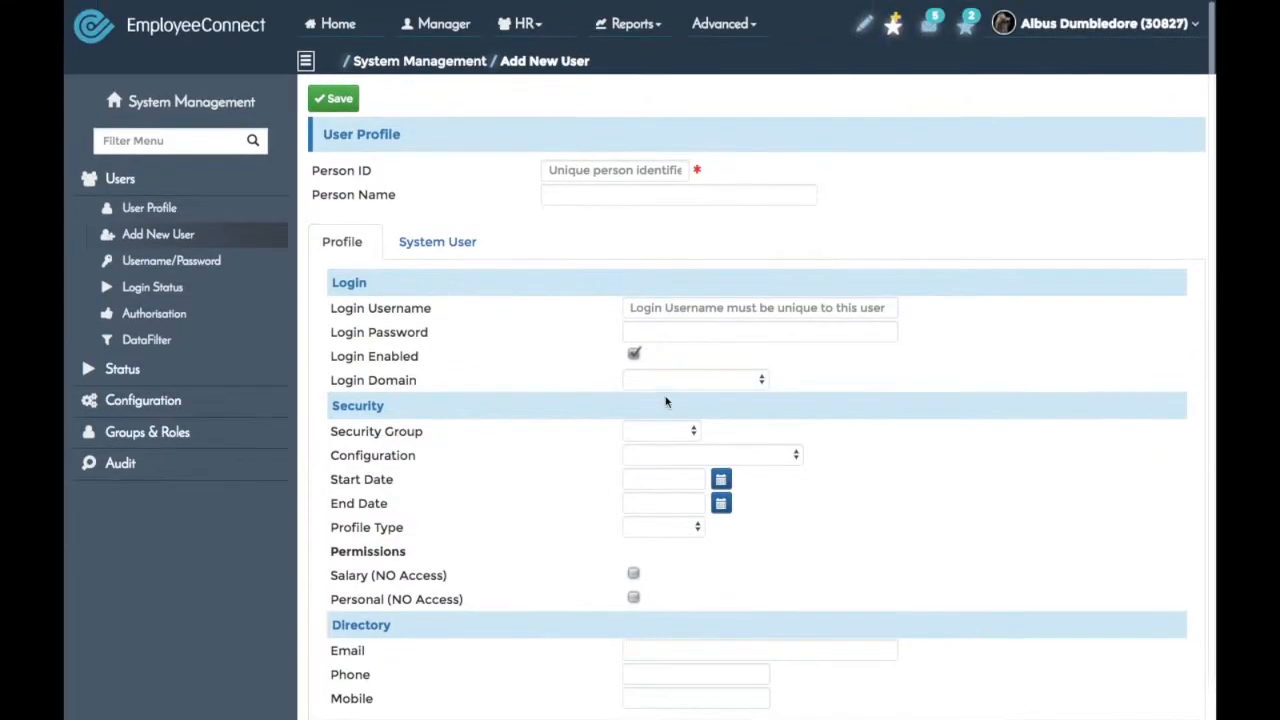
left_click(463, 244)
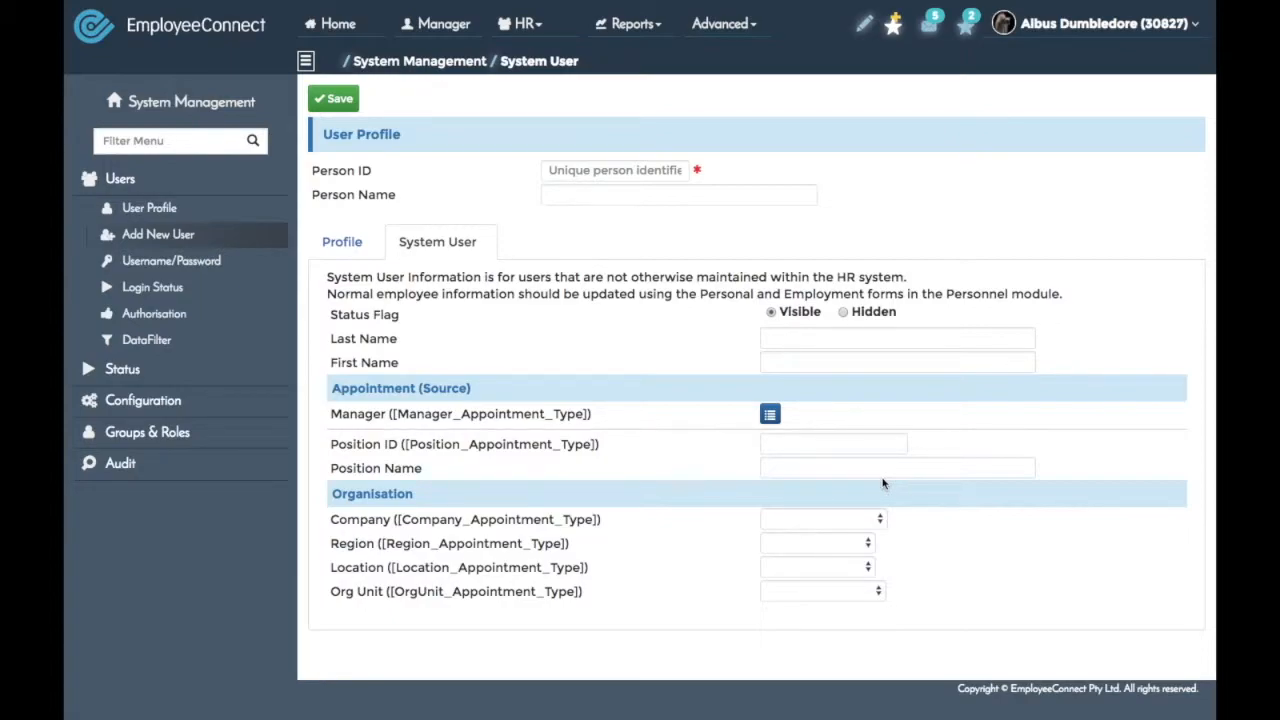
left_click(348, 238)
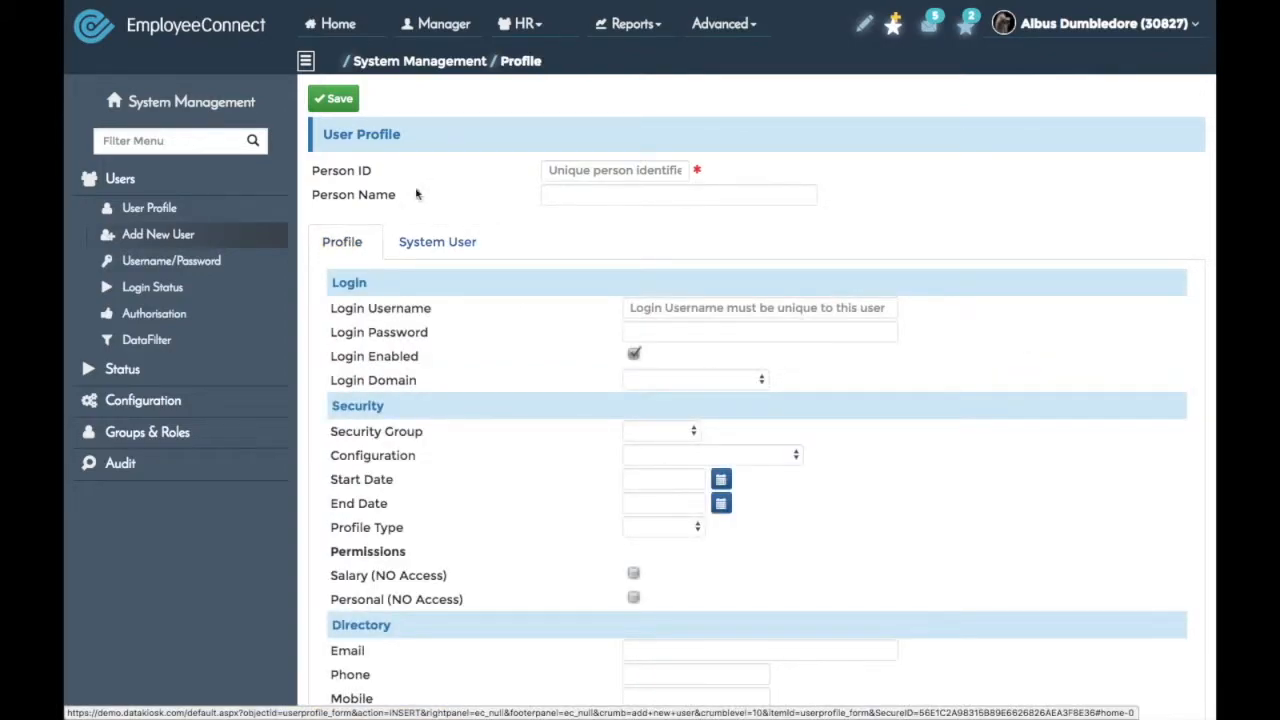
Enter SYSTEMUSERTEST1 as the new user's Person ID and Test User as the Person Name
left_click(588, 164)
type("S")
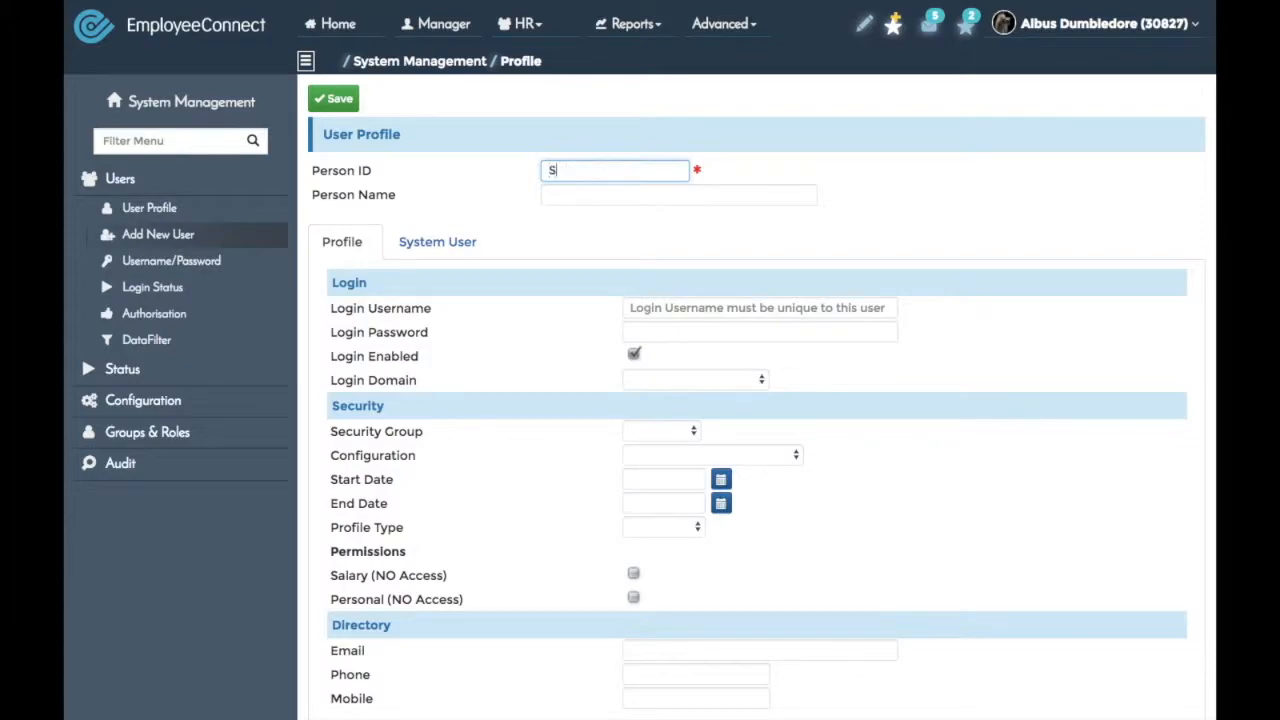
type("YSTEMUSERTEST")
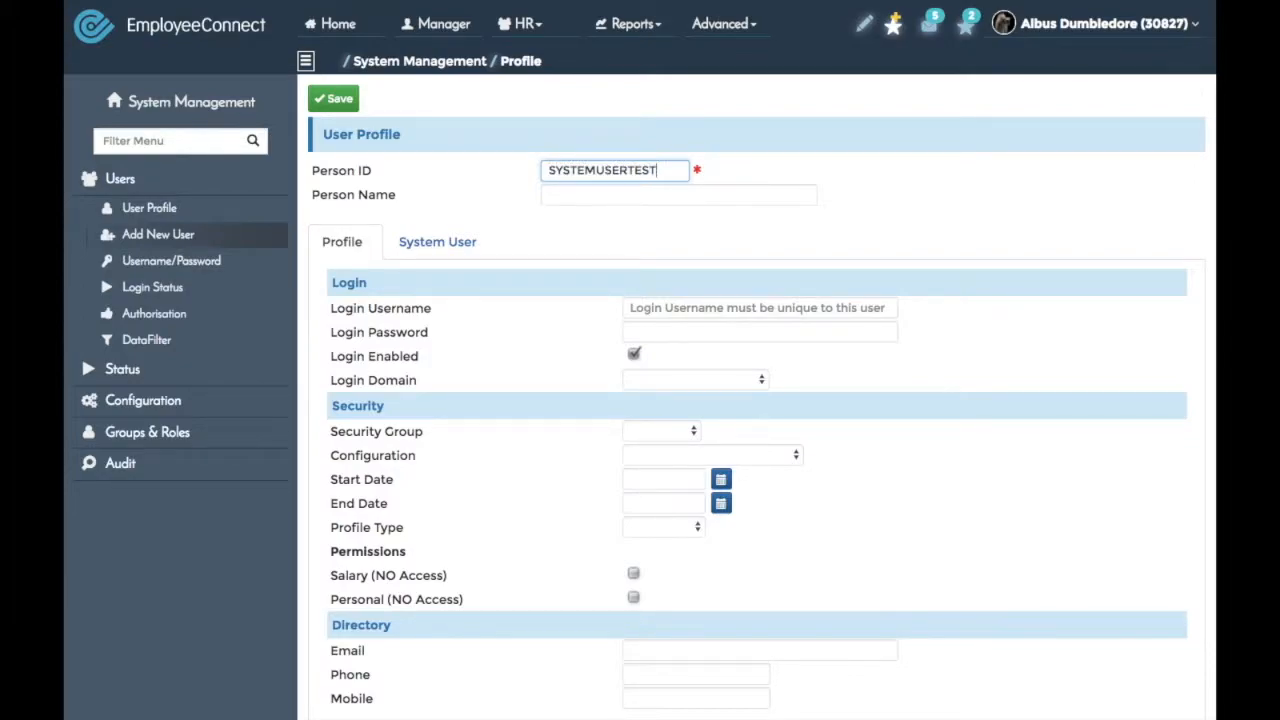
type("1")
left_click(568, 193)
type("Test ")
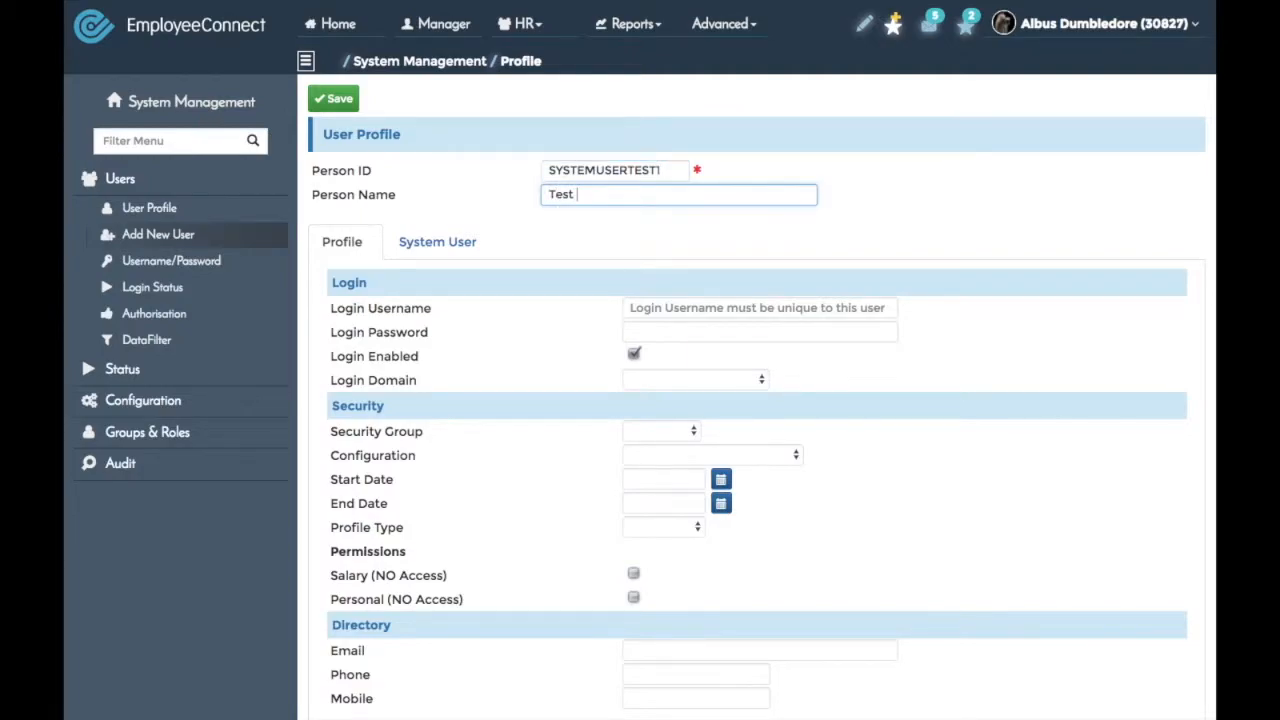
type("User")
Set the login username to hogwarts.testuser and enter the login password
left_click(665, 307)
type("ho")
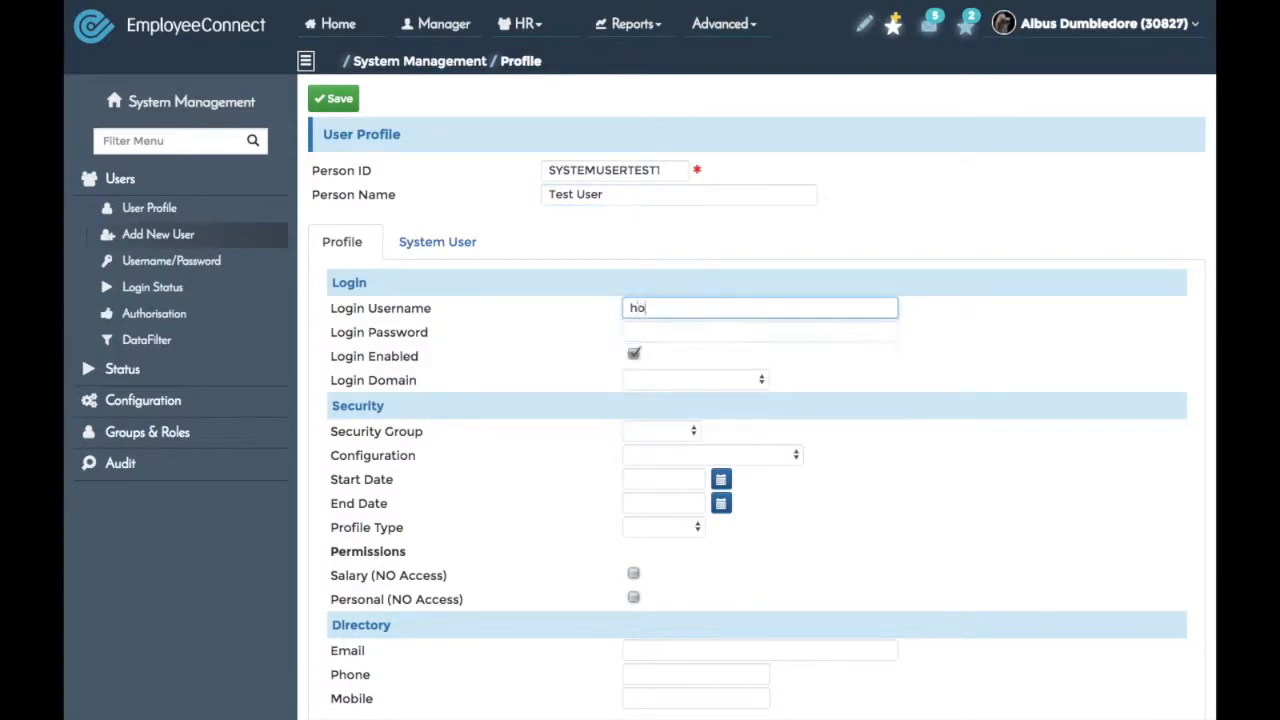
type("gwarts.testuser")
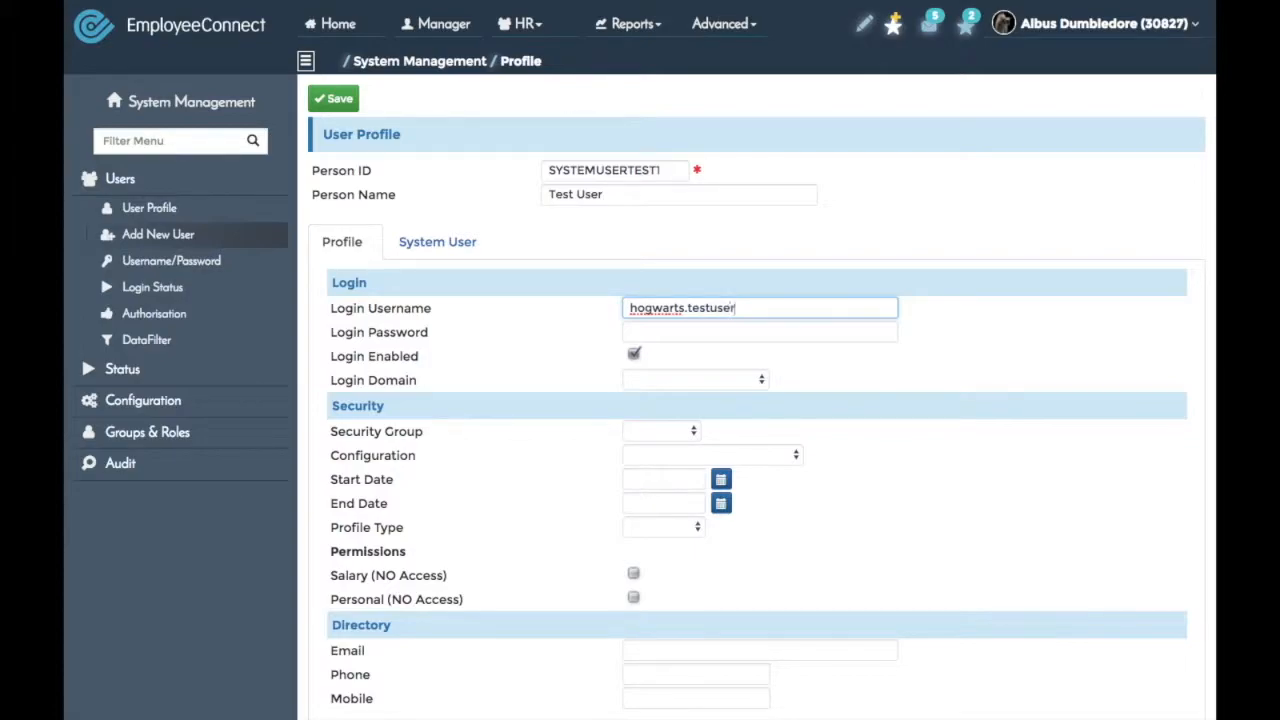
left_click(733, 330)
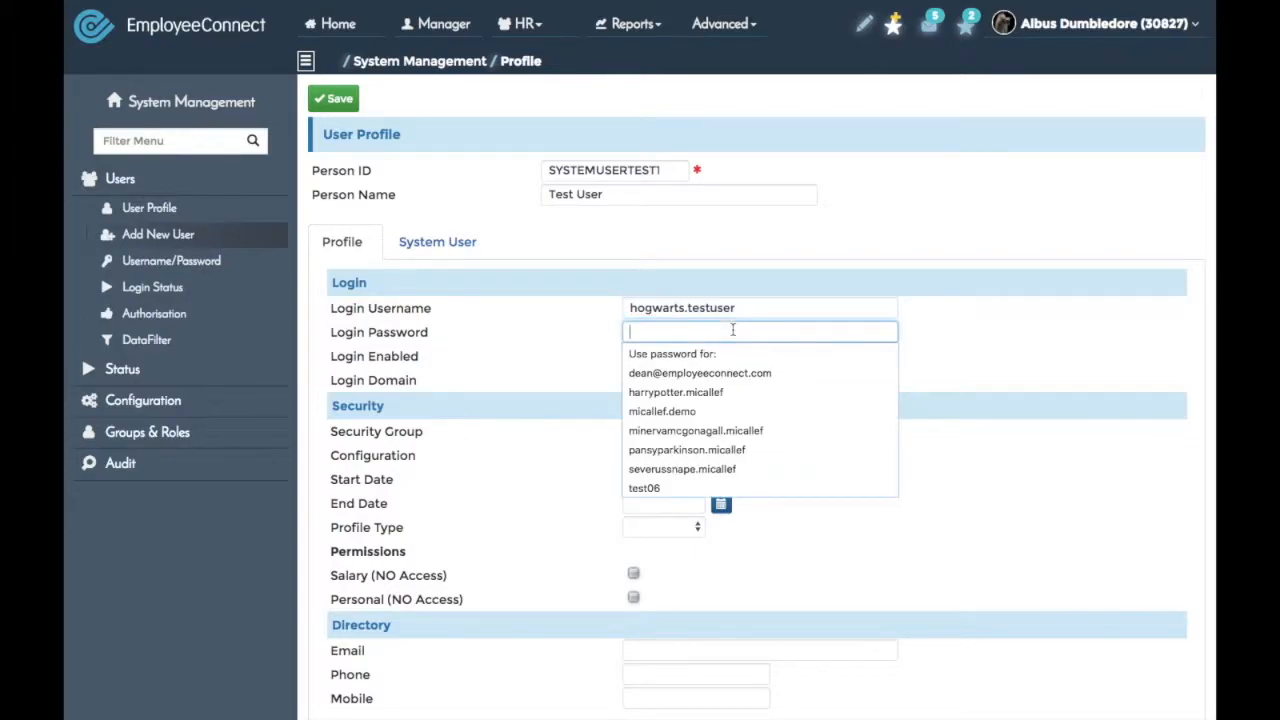
type("•••")
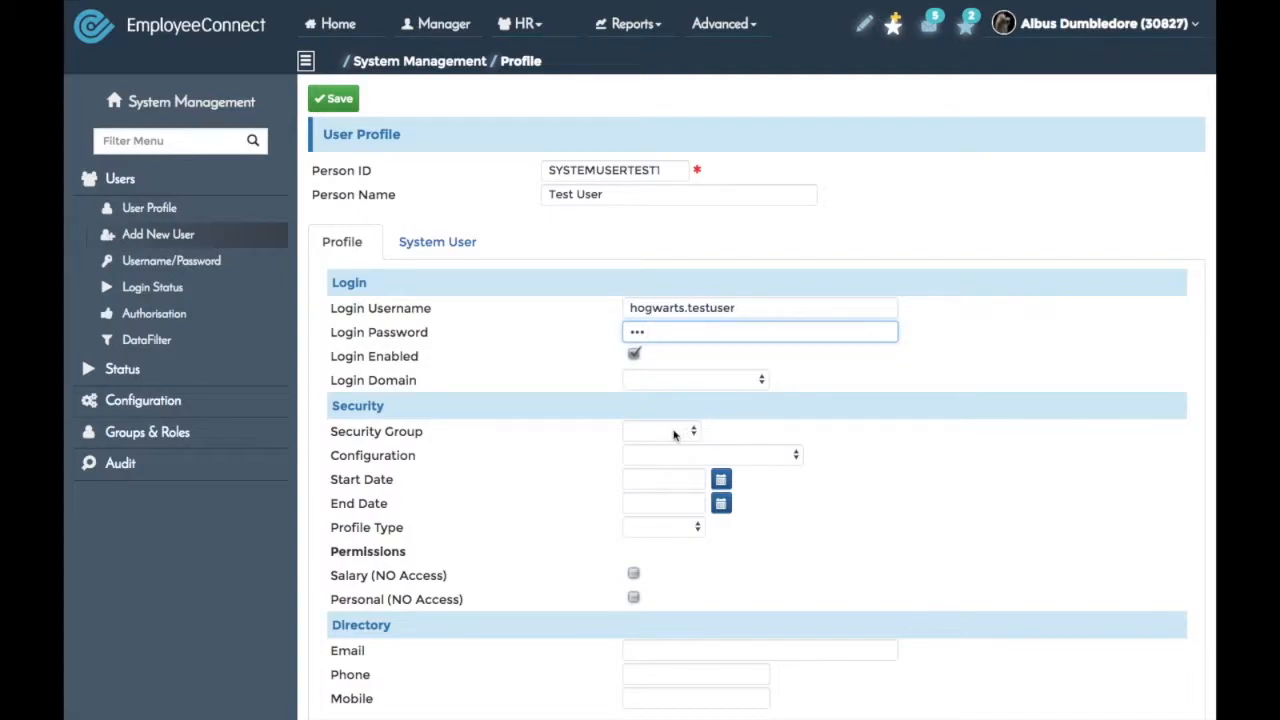
Assign the new user to the Employee security group with the Cirrus configuration
left_click(676, 433)
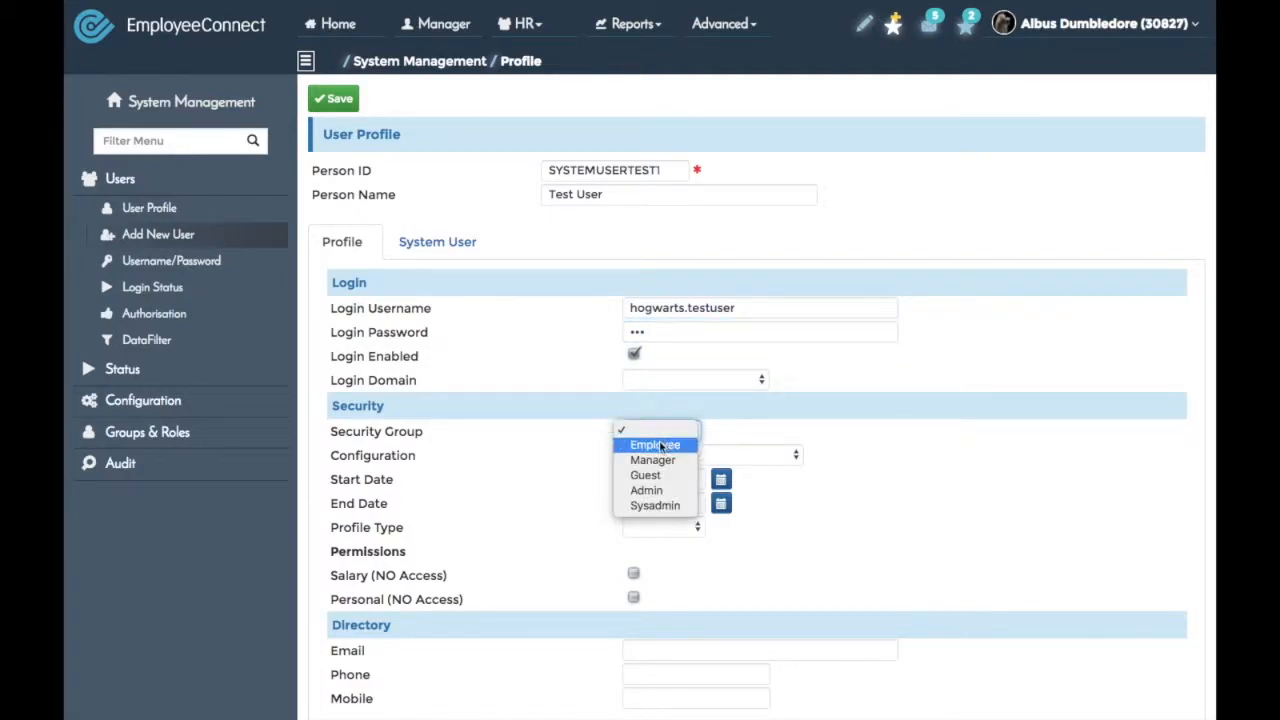
left_click(658, 445)
left_click(688, 456)
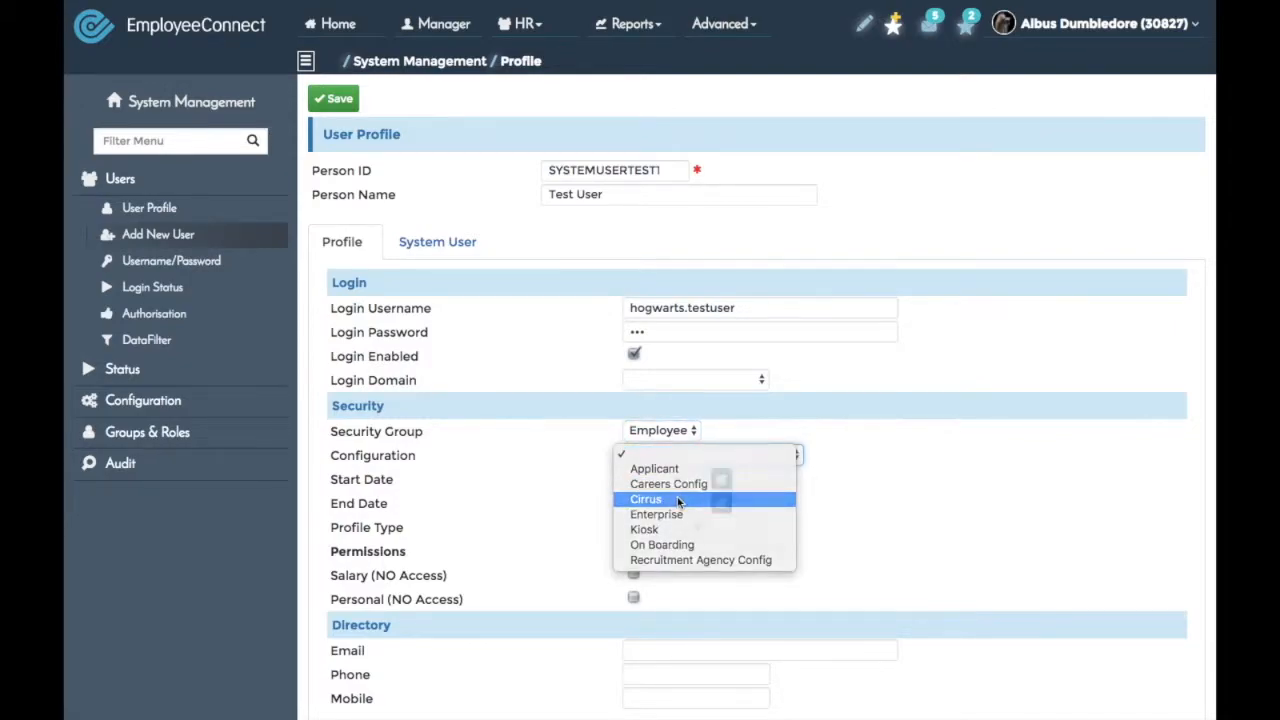
left_click(678, 501)
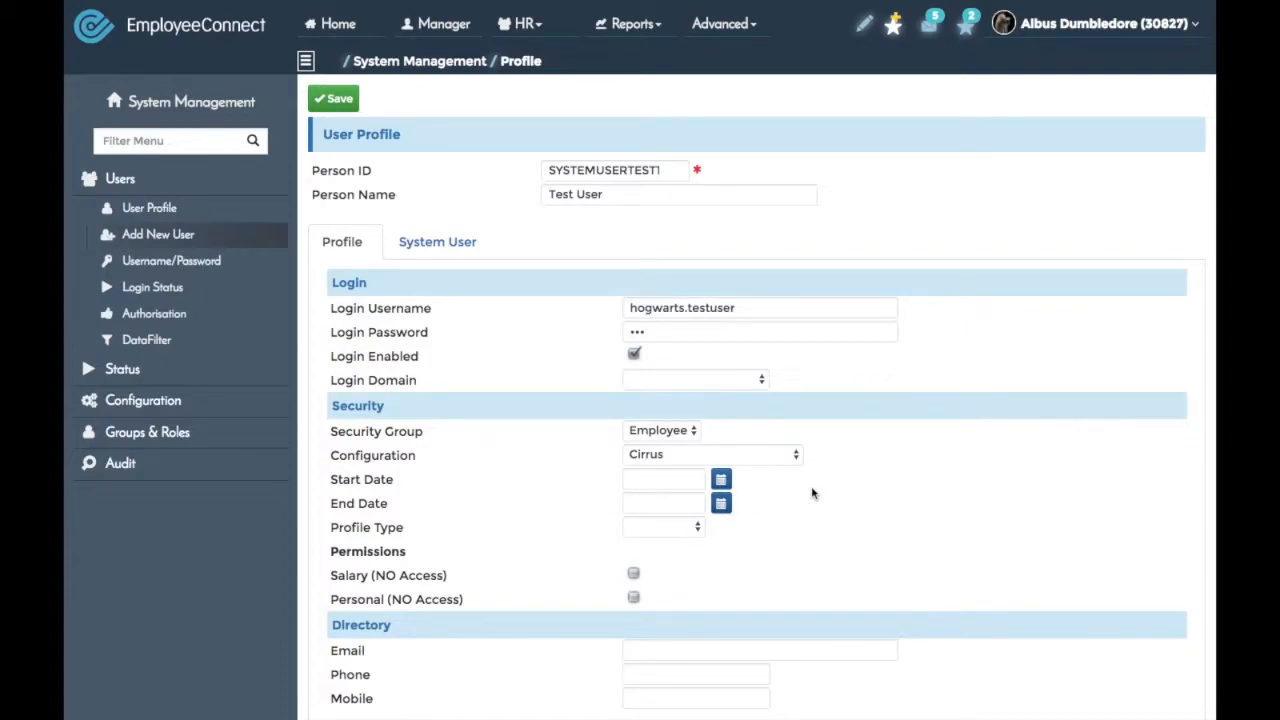
left_click(673, 528)
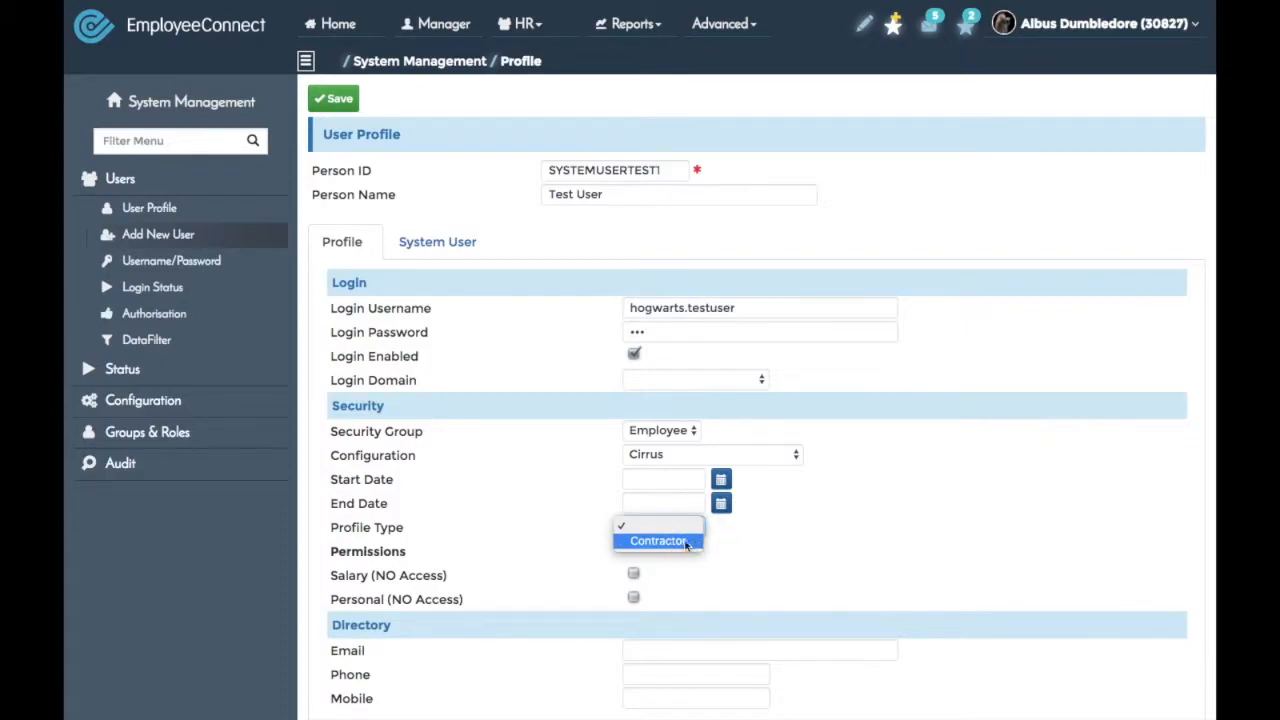
left_click(947, 500)
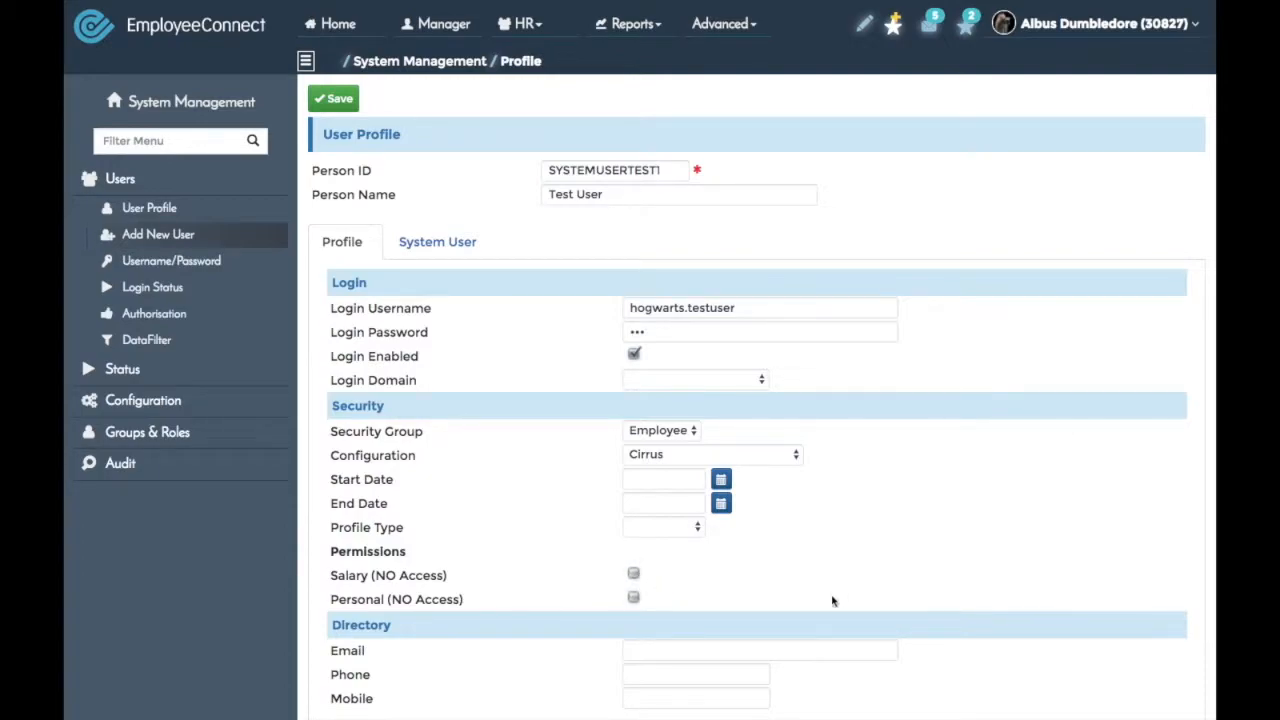
scroll(834, 600, "down", 1)
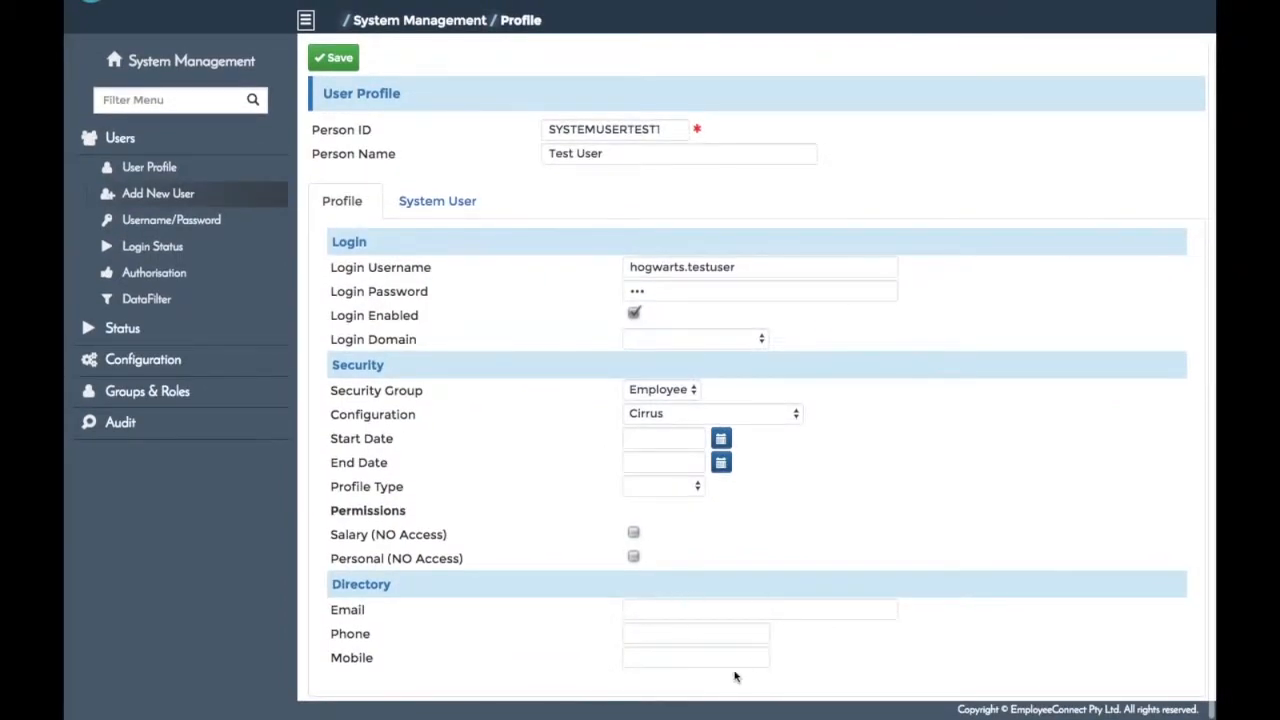
scroll(903, 337, "up", 1)
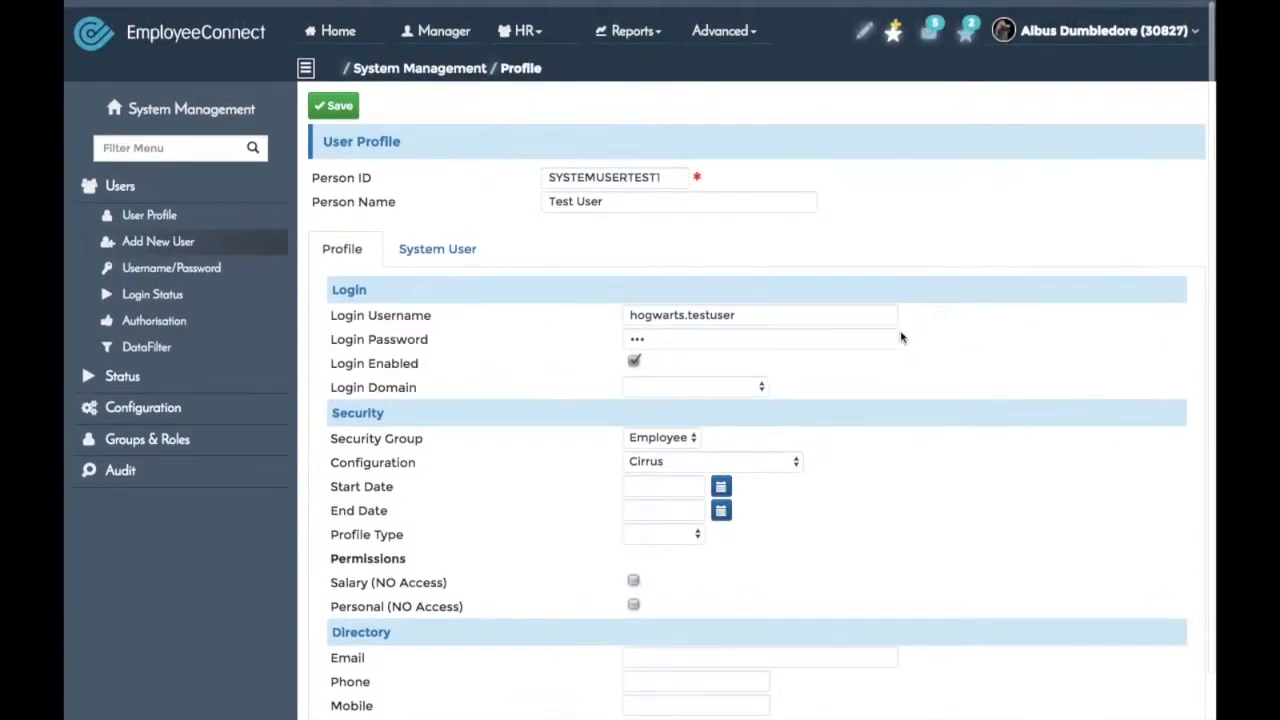
Try the Hidden status flag in the new user's System User information and return it to Visible
left_click(433, 248)
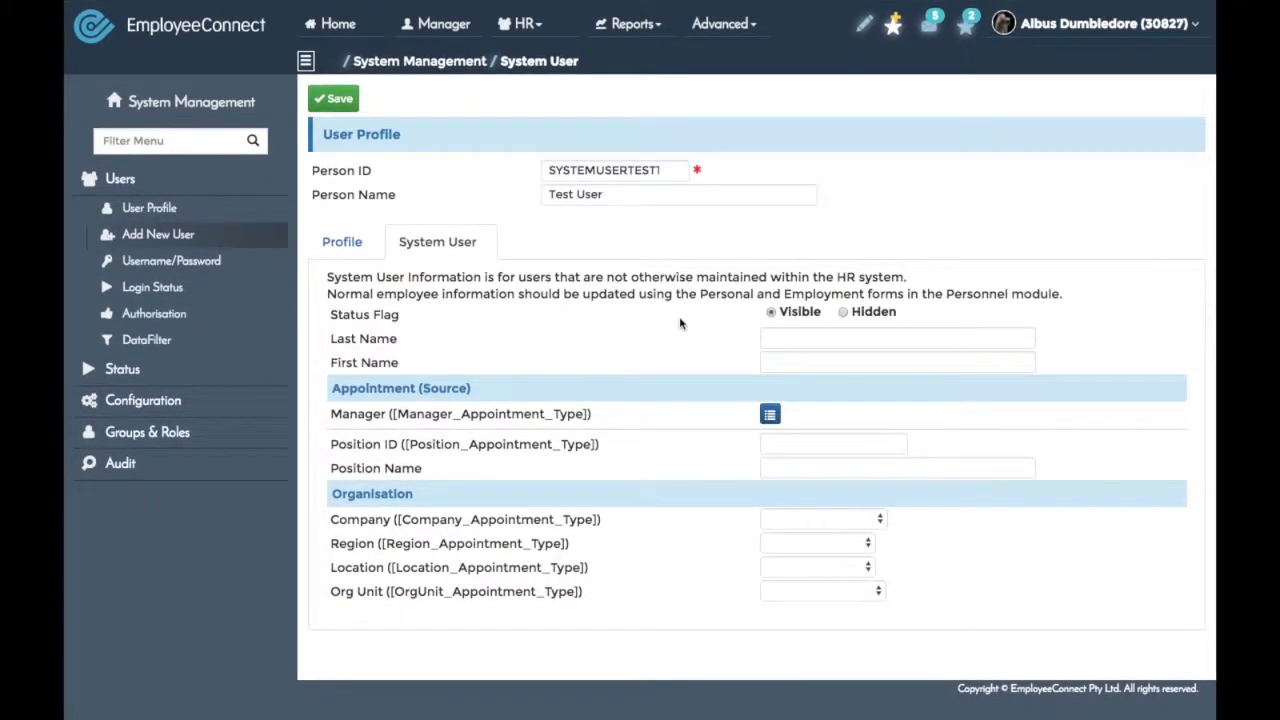
mouse_move(680, 323)
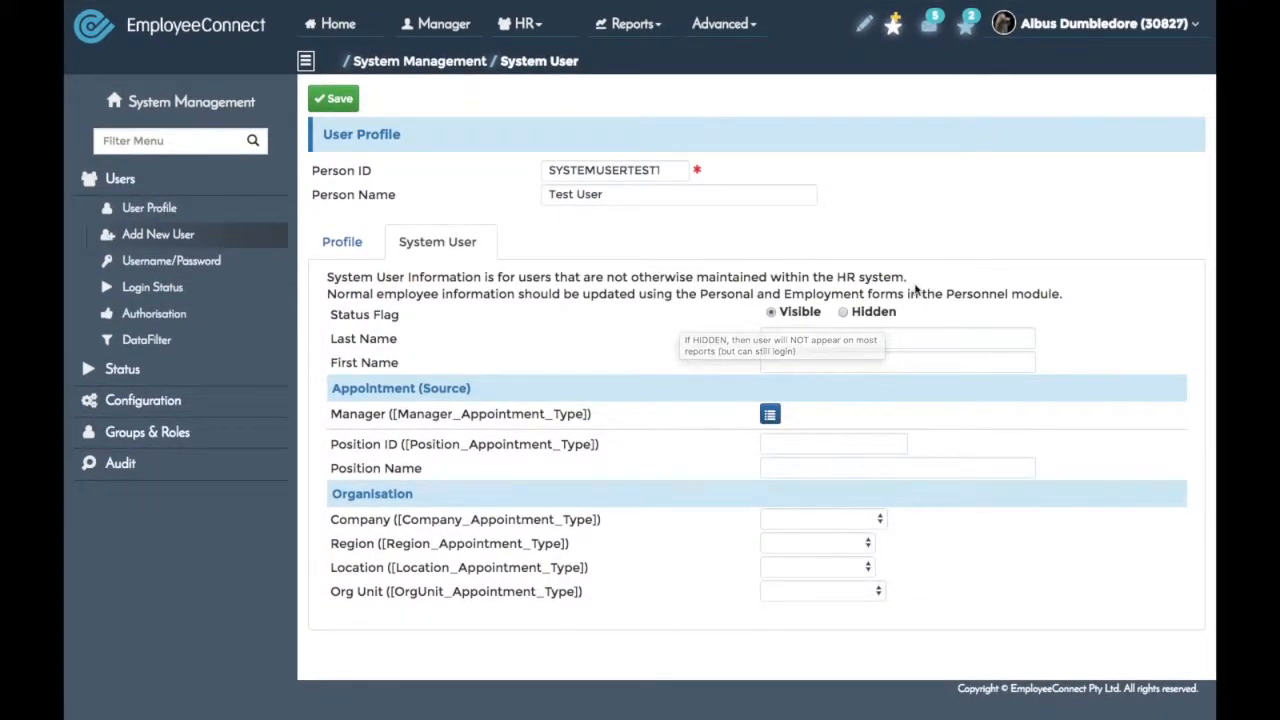
left_click(844, 313)
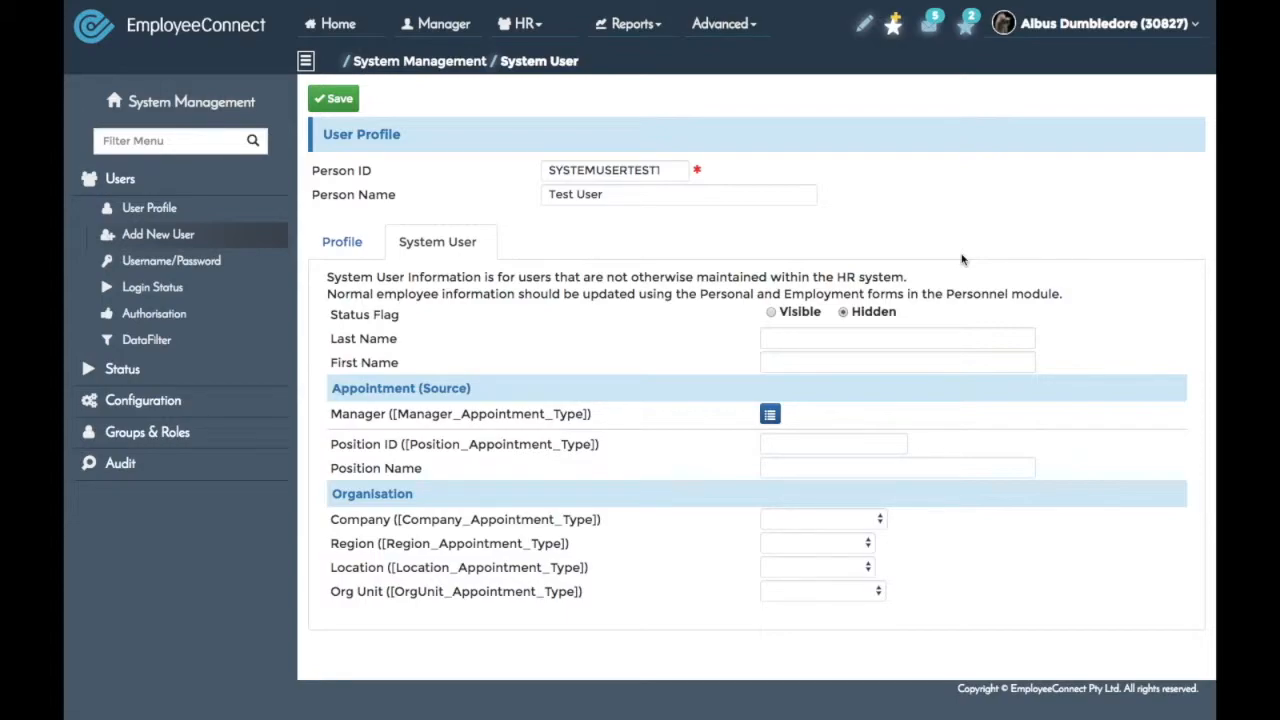
left_click(770, 312)
Save the new user profile and decline storing its login password in the browser
left_click(346, 245)
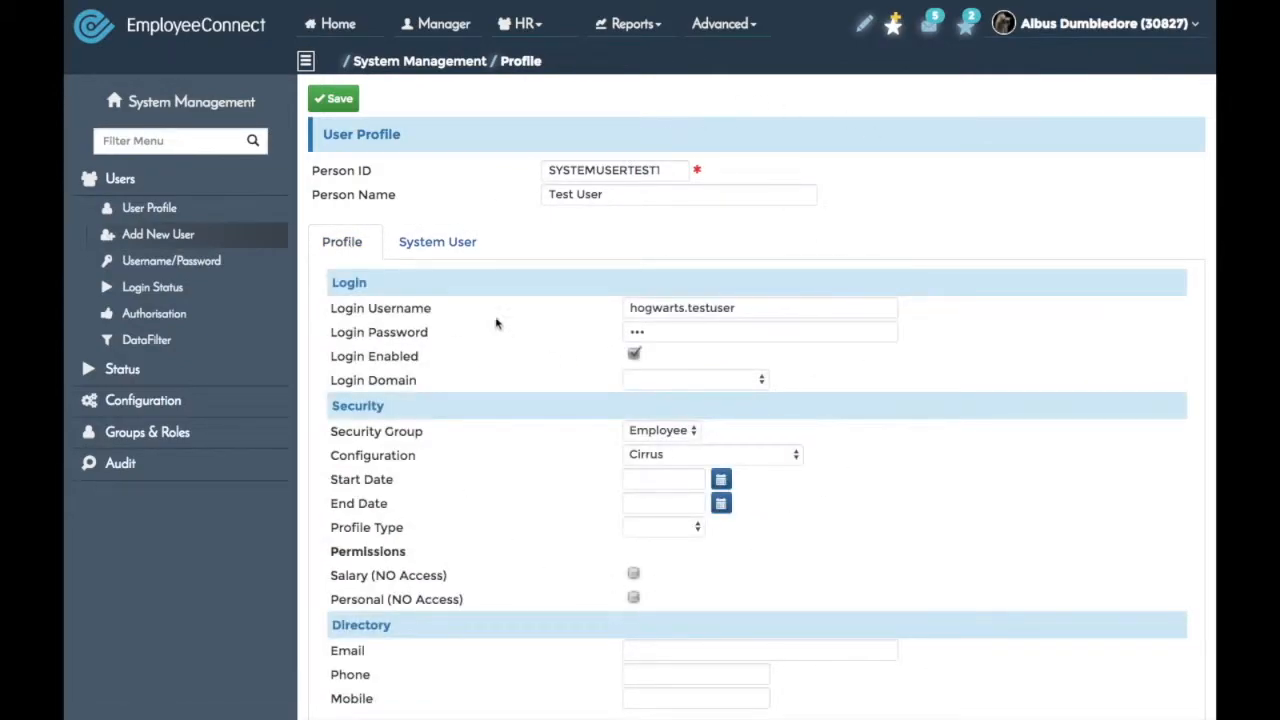
left_click(333, 98)
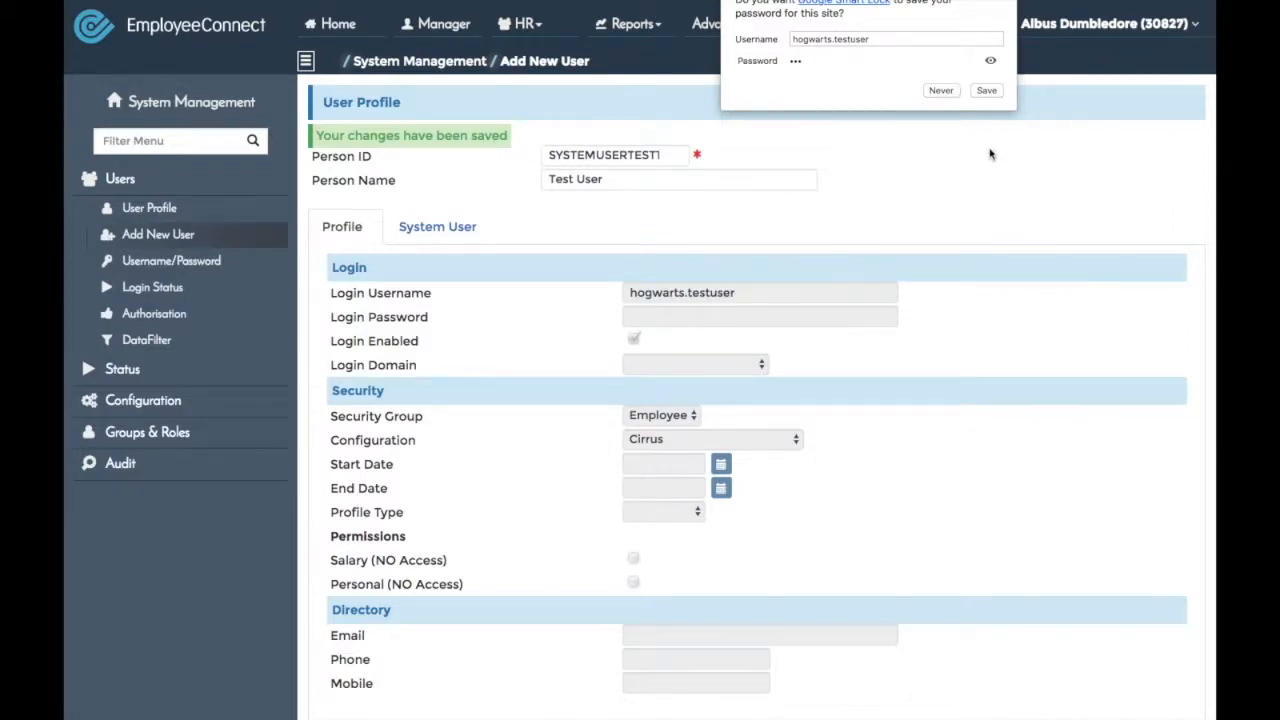
left_click(942, 90)
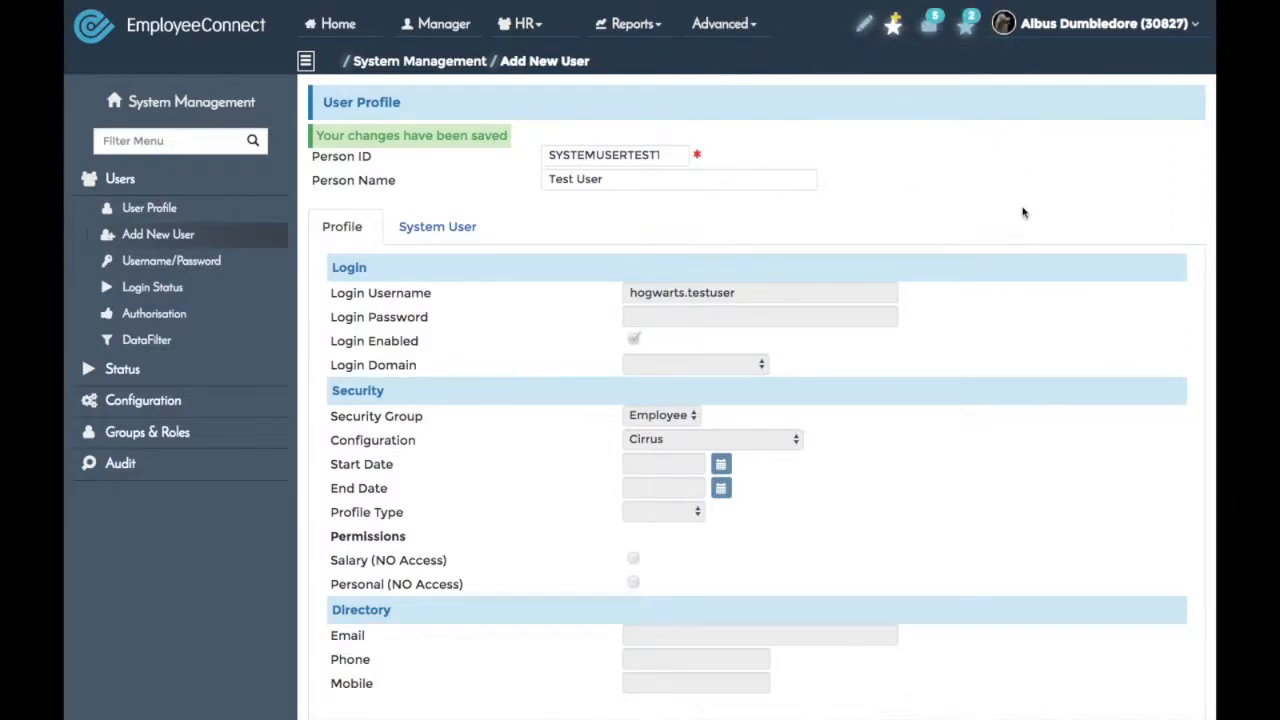